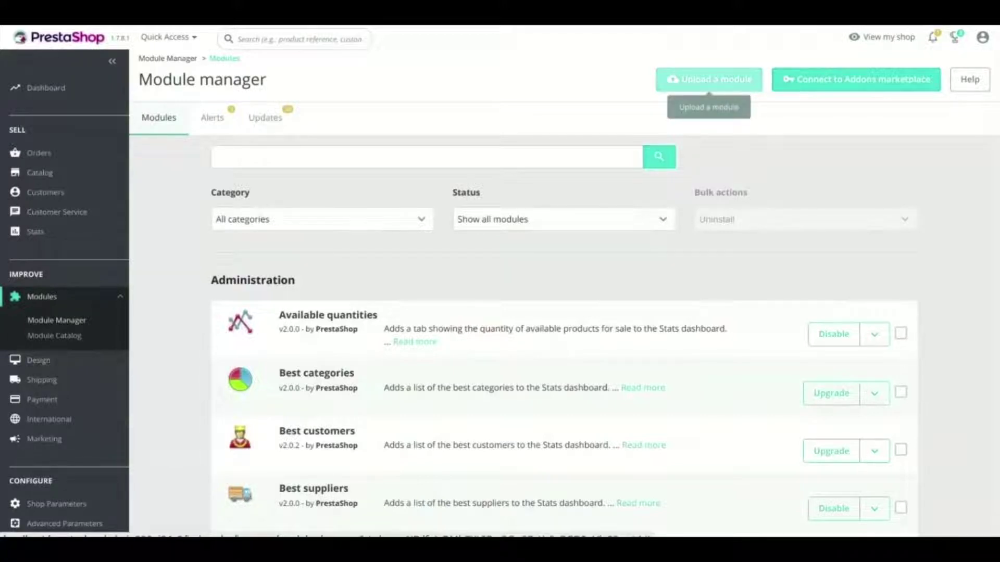
Upload the Sage Connector zip in Module Manager until 'Module installed!' appears.
{"action": "left_click", "coordinate": [708, 79]}
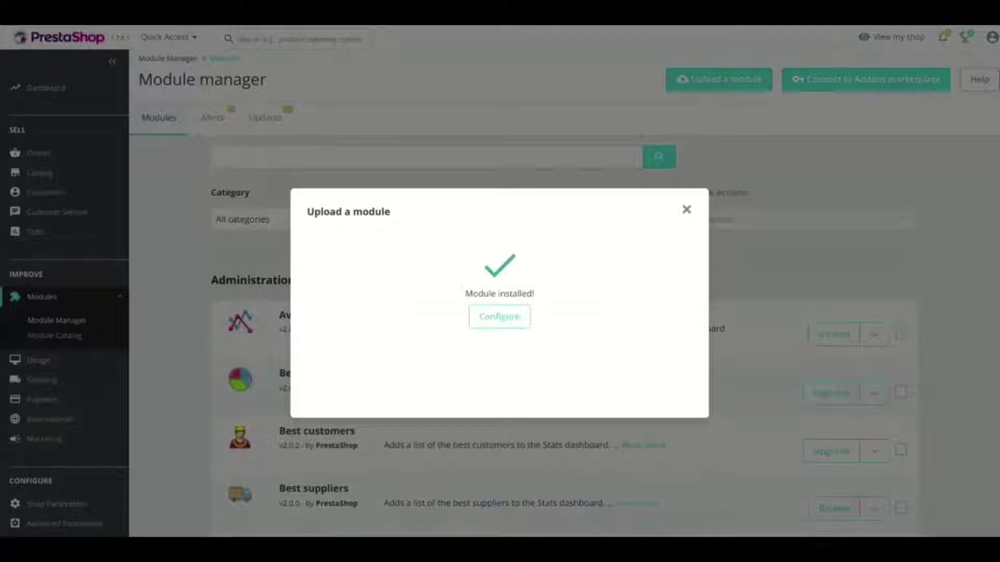
Open the Sage Connector configuration page and copy its Redirect URI.
{"action": "left_click", "coordinate": [499, 317]}
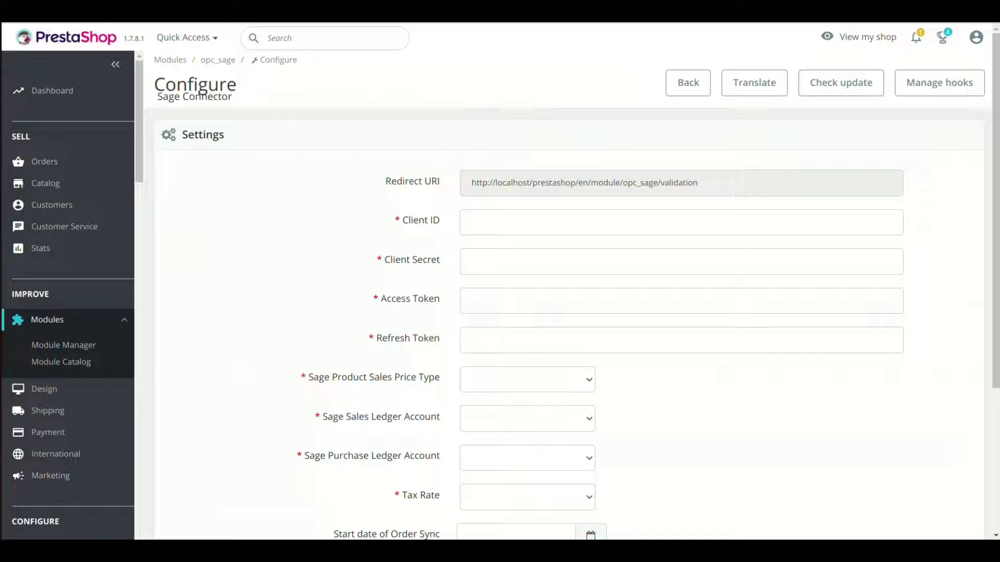
{"action": "scroll", "coordinate": [572, 323], "scroll_direction": "down", "scroll_amount": 4}
{"action": "scroll", "coordinate": [573, 322], "scroll_direction": "up", "scroll_amount": 3}
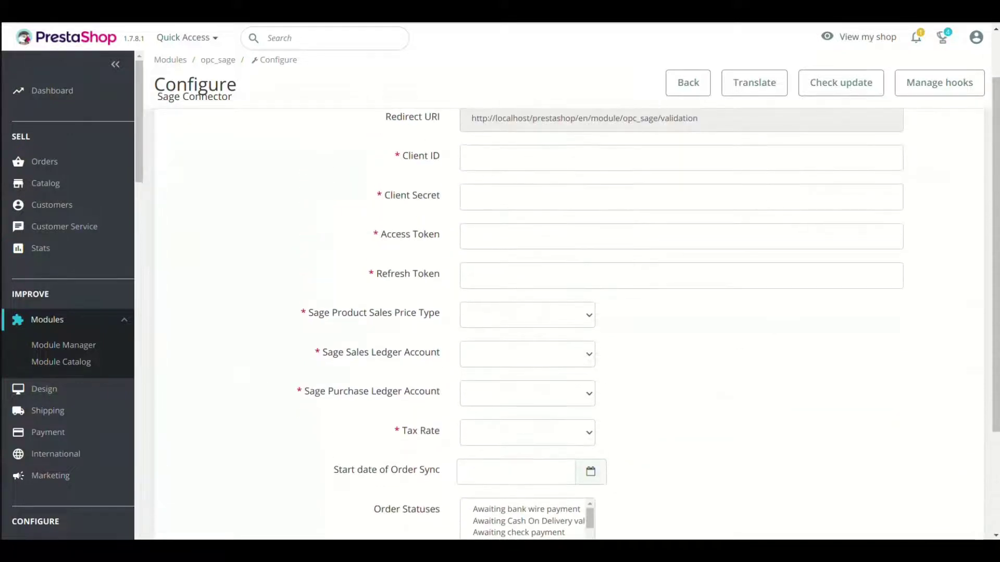
{"action": "scroll", "coordinate": [573, 323], "scroll_direction": "up", "scroll_amount": 1}
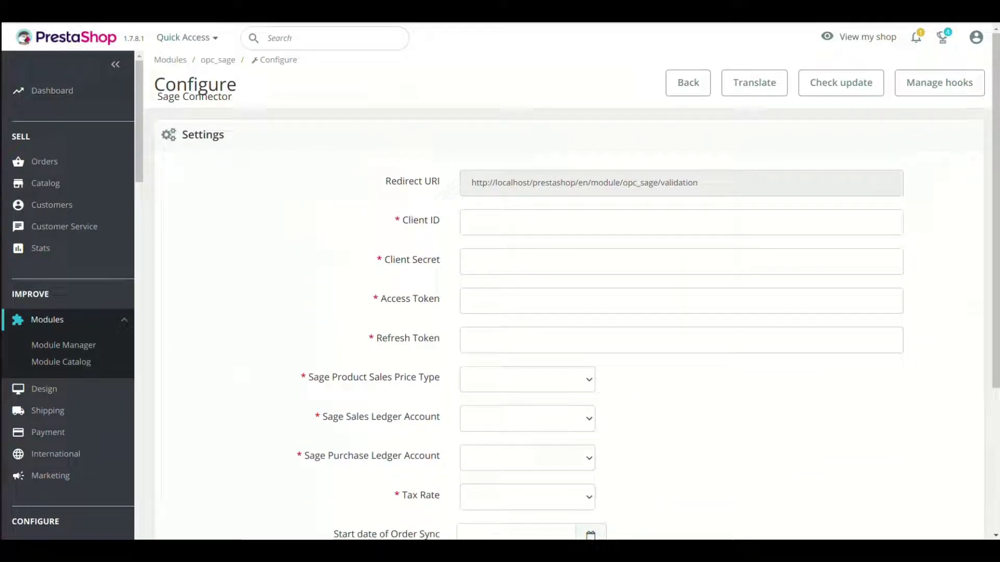
{"action": "triple_click", "coordinate": [583, 182]}
{"action": "key", "text": "ctrl+c"}
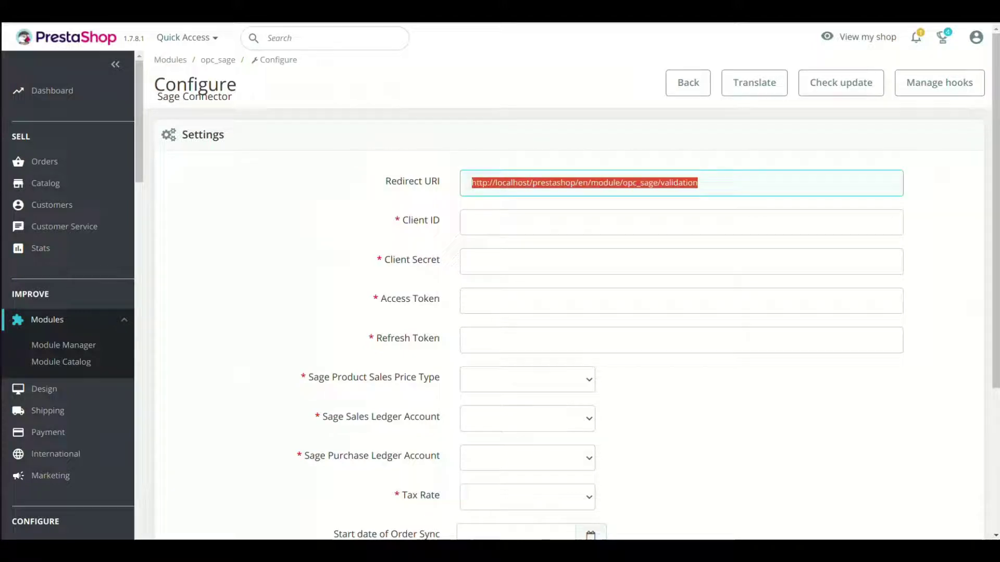
{"action": "scroll", "coordinate": [573, 312], "scroll_direction": "down", "scroll_amount": 3}
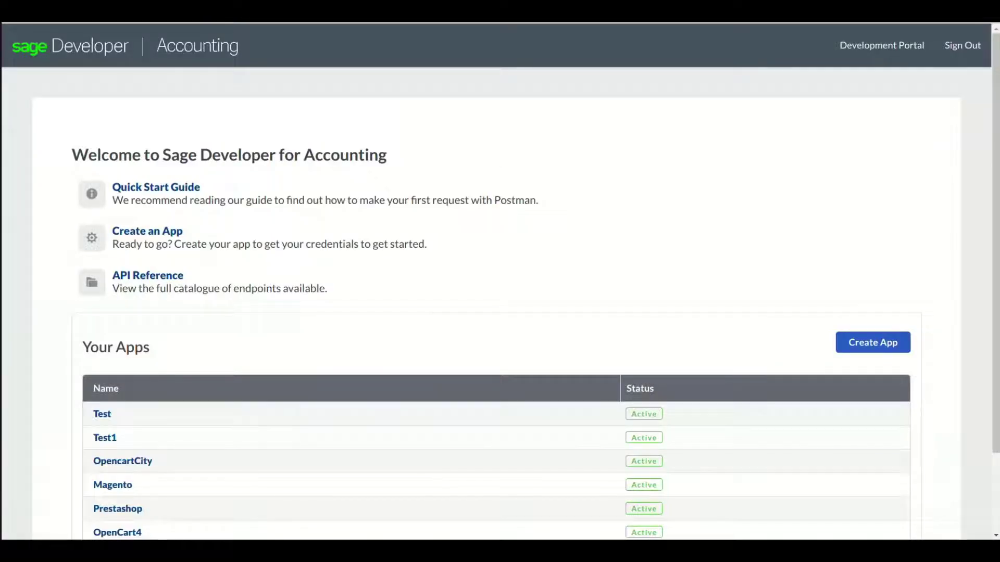
{"action": "left_click", "coordinate": [873, 342]}
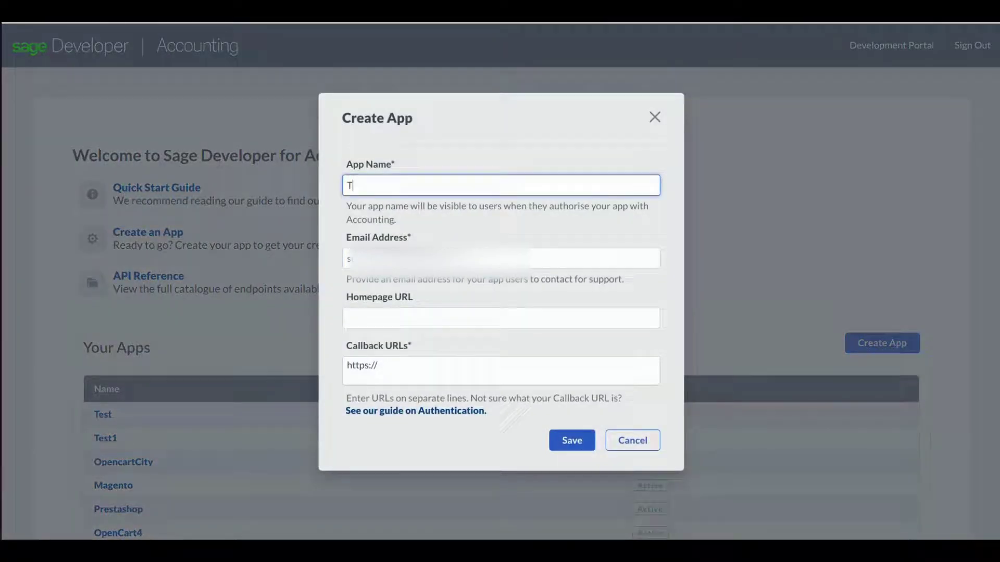
{"action": "type", "text": "Test2"}
{"action": "key", "text": "Tab"}
{"action": "key", "text": "Tab"}
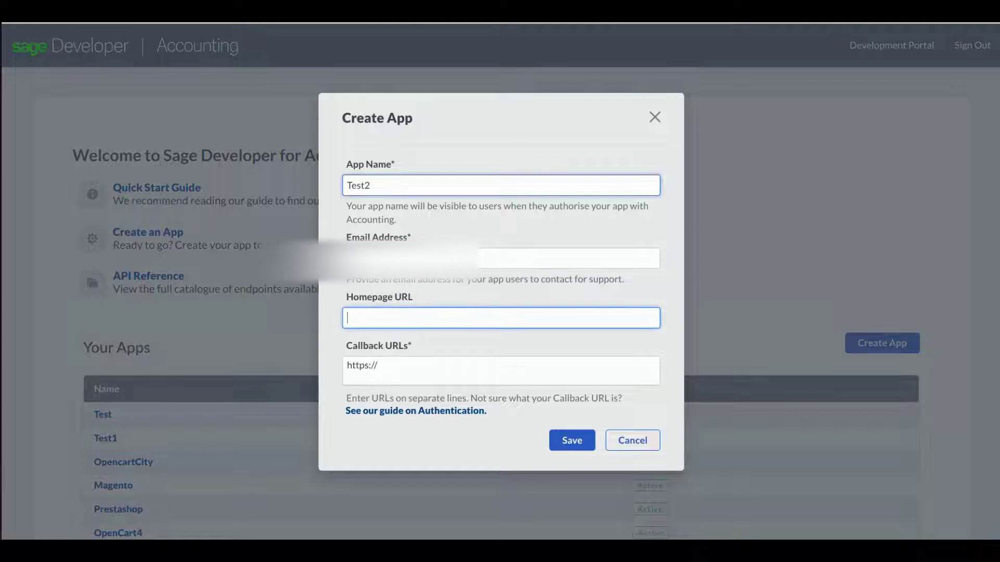
{"action": "key", "text": "ctrl+v"}
{"action": "key", "text": "ctrl+shift+Left"}
{"action": "key", "text": "ctrl+shift+Left"}
{"action": "key", "text": "ctrl+shift+Left"}
{"action": "key", "text": "ctrl+shift+Left"}
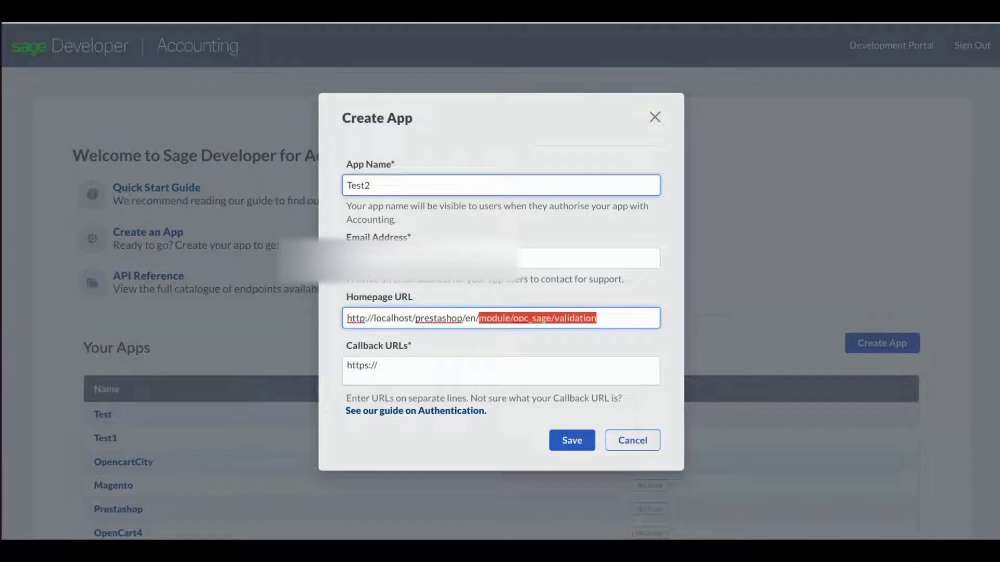
{"action": "key", "text": "BackSpace"}
Set the module's validation URL as the Test2 callback URL and save the app.
{"action": "key", "text": "Tab"}
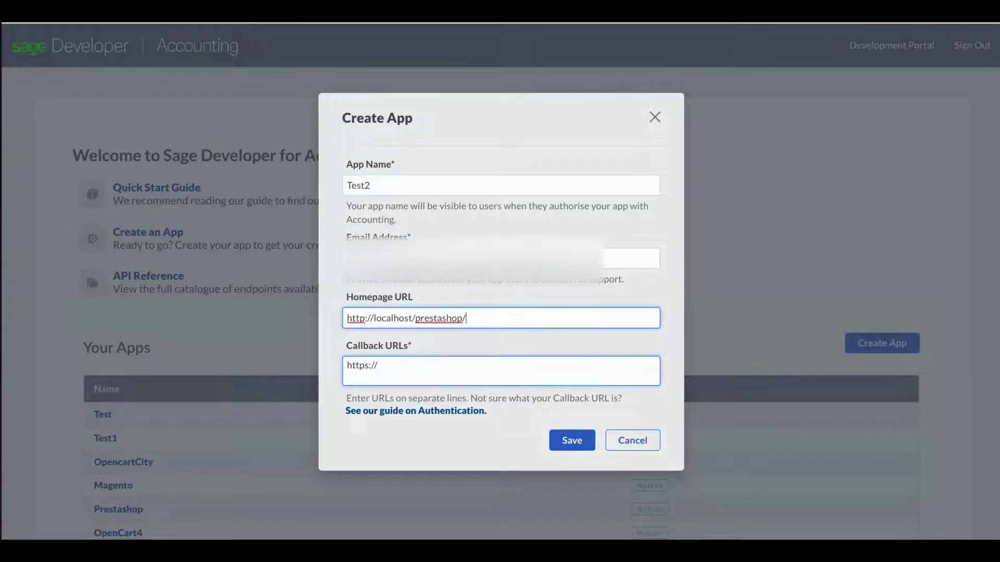
{"action": "key", "text": "ctrl+a"}
{"action": "key", "text": "ctrl+v"}
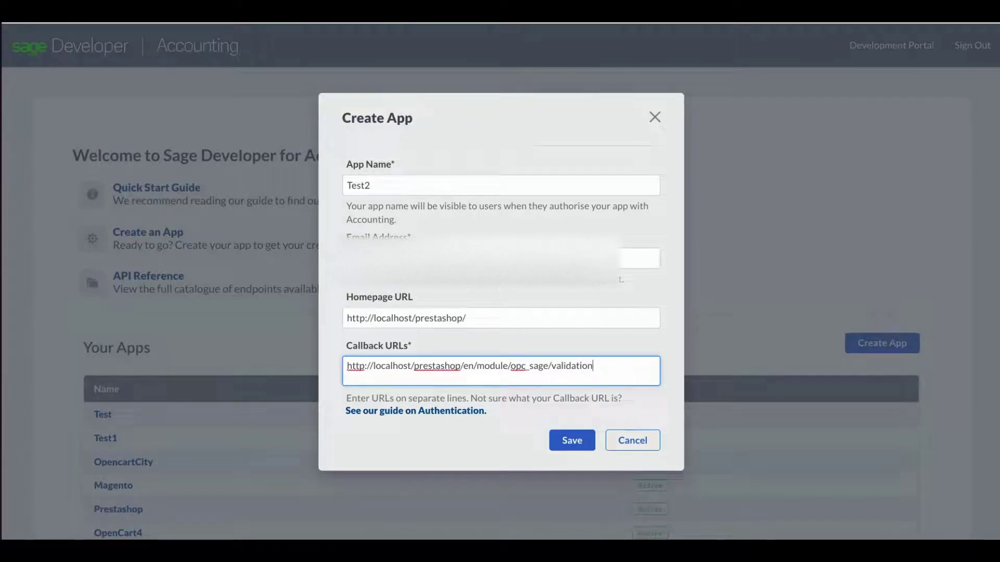
{"action": "key", "text": "Tab"}
{"action": "key", "text": "Tab"}
{"action": "key", "text": "Return"}
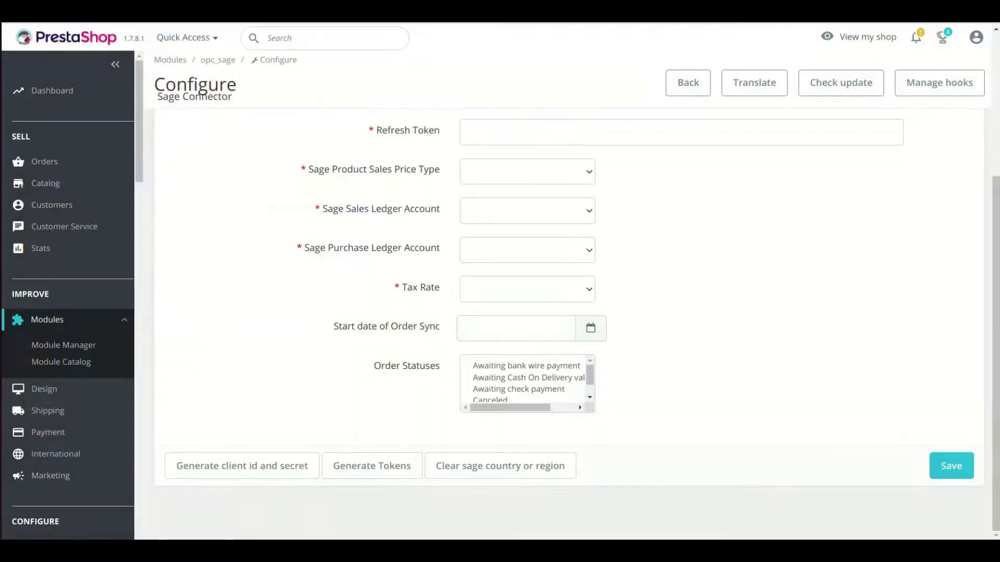
Paste the Test2 Client ID and Client Secret into the Sage Connector settings.
{"action": "scroll", "coordinate": [572, 313], "scroll_direction": "up", "scroll_amount": 3}
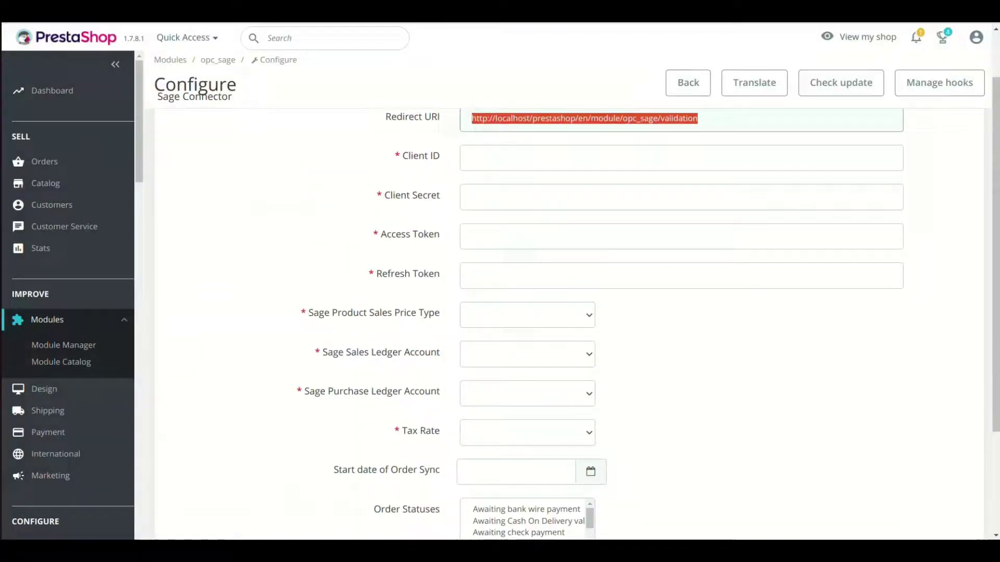
{"action": "left_click", "coordinate": [677, 158]}
{"action": "key", "text": "ctrl+v"}
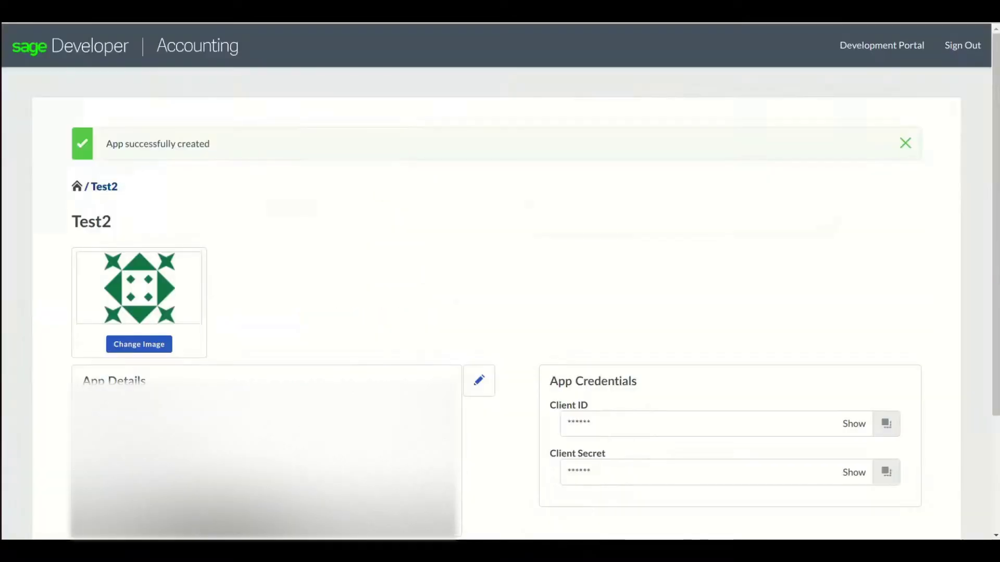
{"action": "left_click", "coordinate": [887, 472]}
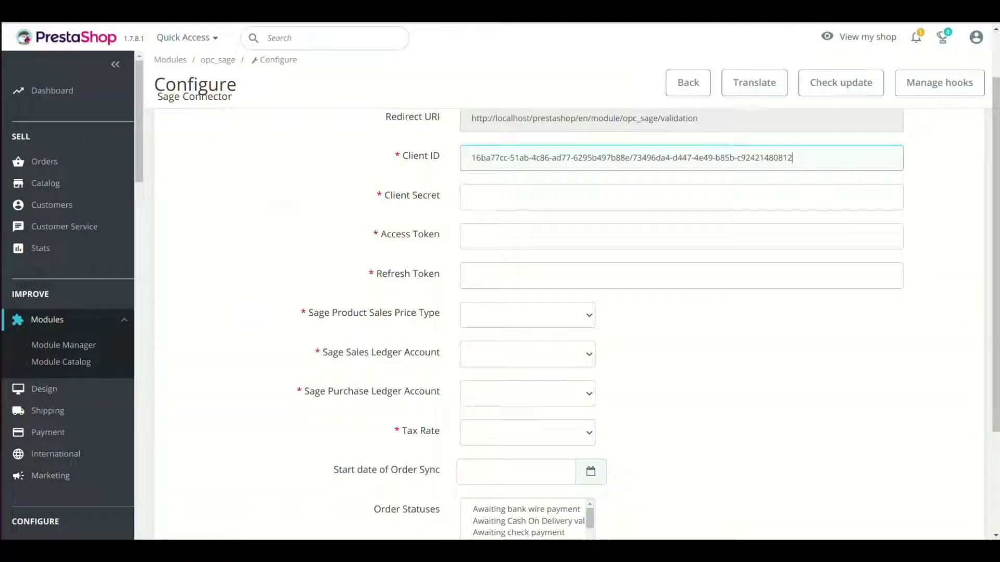
{"action": "left_click", "coordinate": [528, 197]}
{"action": "key", "text": "ctrl+v"}
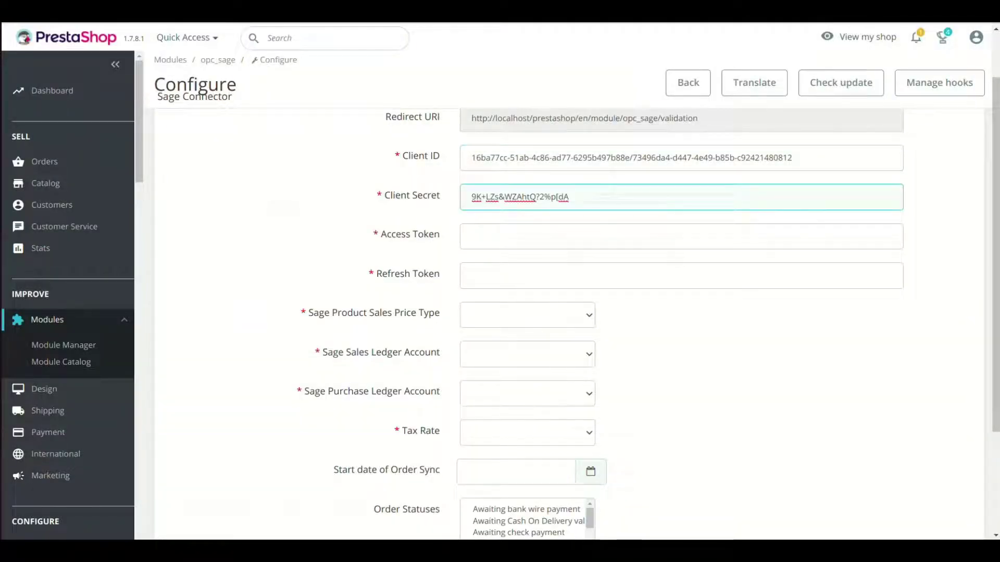
Enter 'test' as the placeholder tokens and save the Sage Connector settings.
{"action": "left_click", "coordinate": [529, 236]}
{"action": "type", "text": "te"}
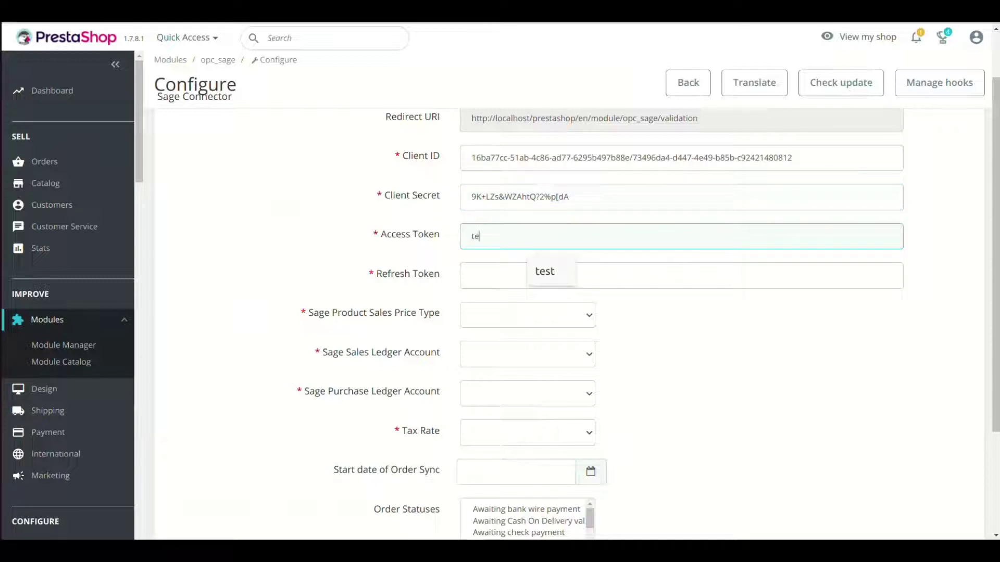
{"action": "type", "text": "st"}
{"action": "key", "text": "Tab"}
{"action": "type", "text": "test"}
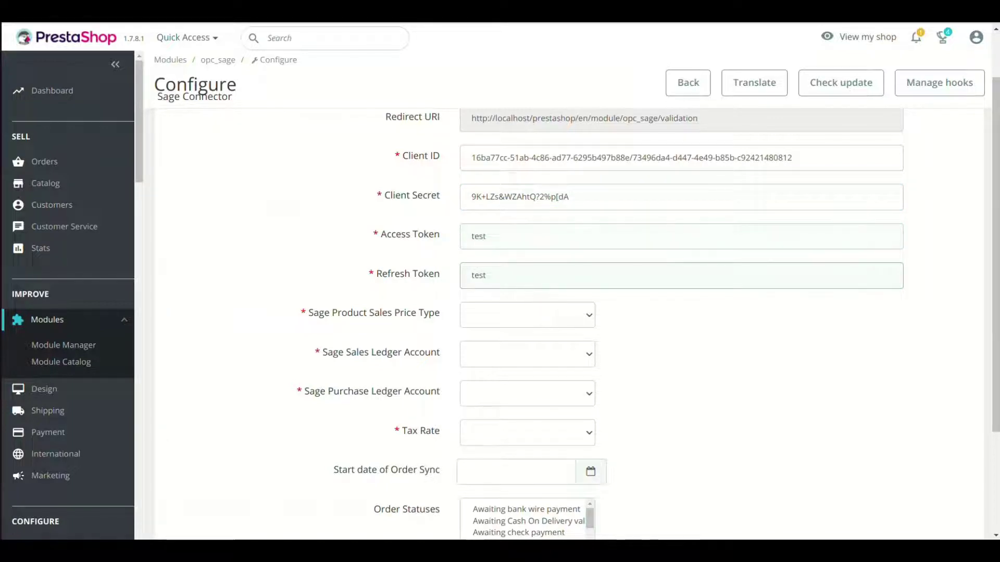
{"action": "scroll", "coordinate": [573, 312], "scroll_direction": "down", "scroll_amount": 3}
{"action": "left_click", "coordinate": [950, 466]}
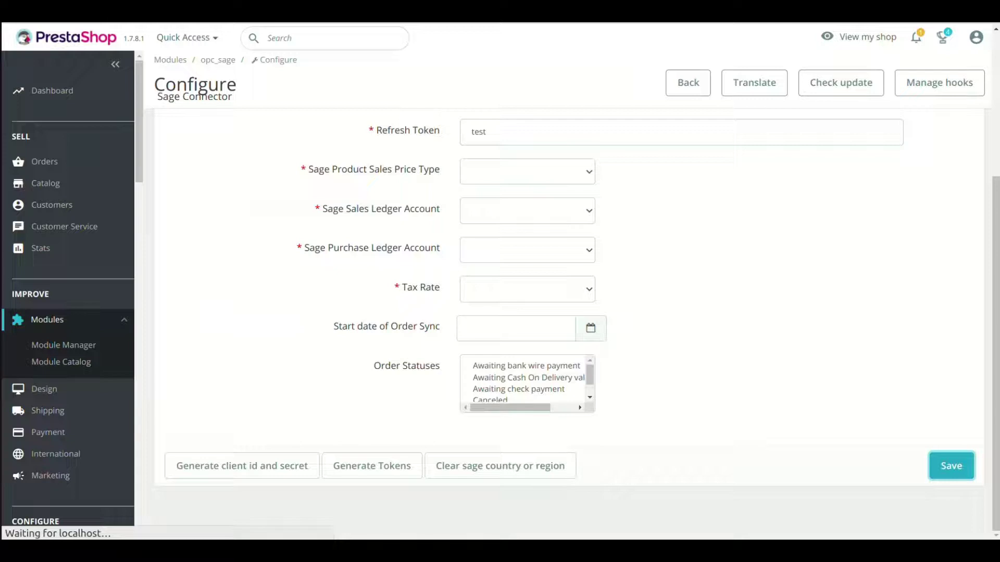
{"action": "scroll", "coordinate": [573, 312], "scroll_direction": "down", "scroll_amount": 10}
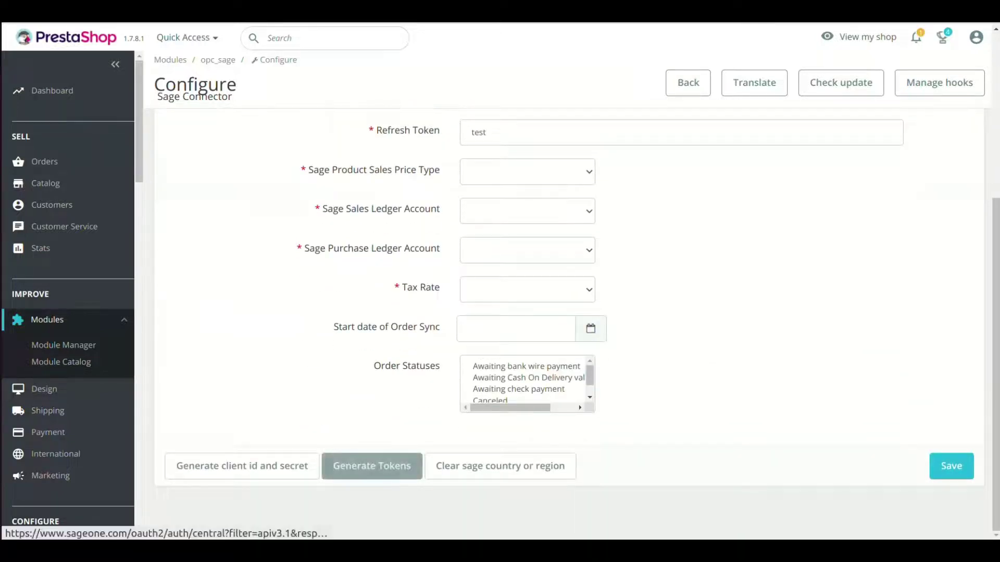
Generate tokens with United Kingdom as the Sage region and allow Test2 access to the business.
{"action": "left_click", "coordinate": [371, 466]}
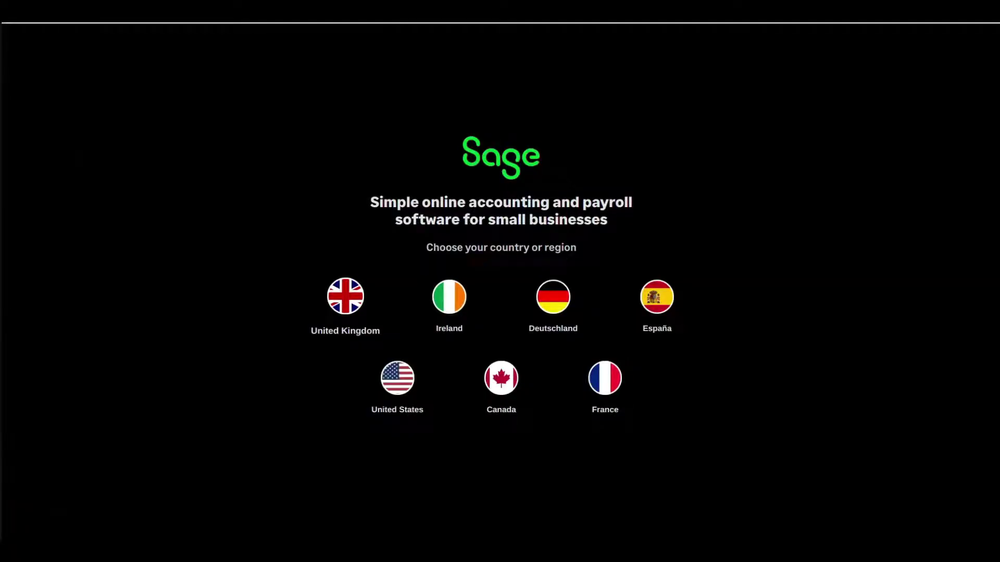
{"action": "left_click", "coordinate": [345, 297]}
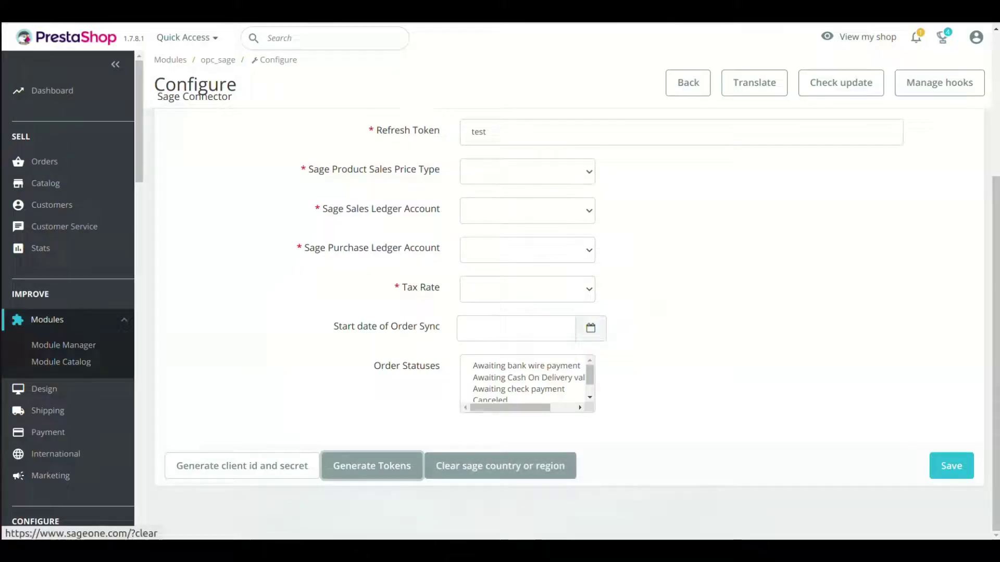
{"action": "left_click", "coordinate": [500, 466]}
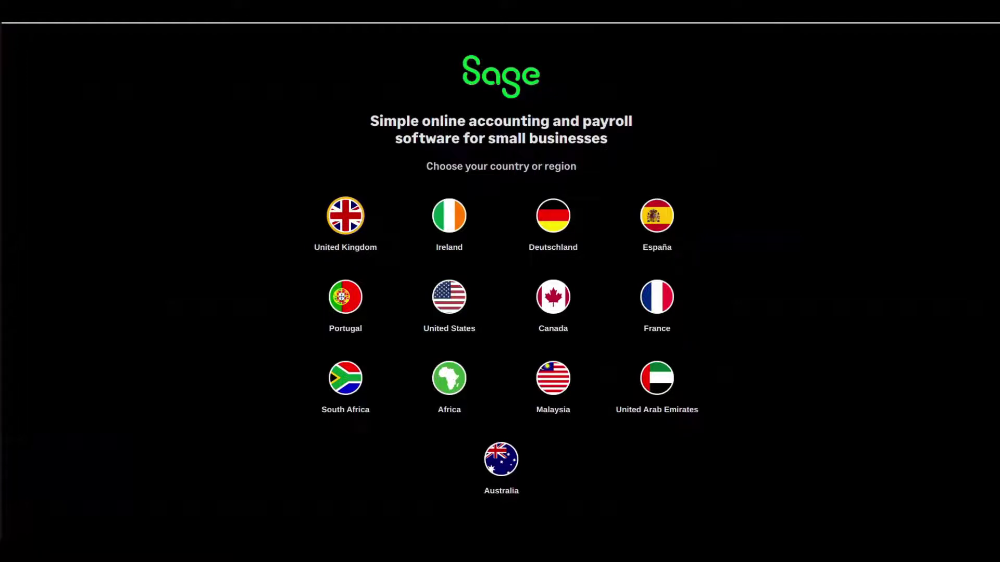
{"action": "key", "text": "Return"}
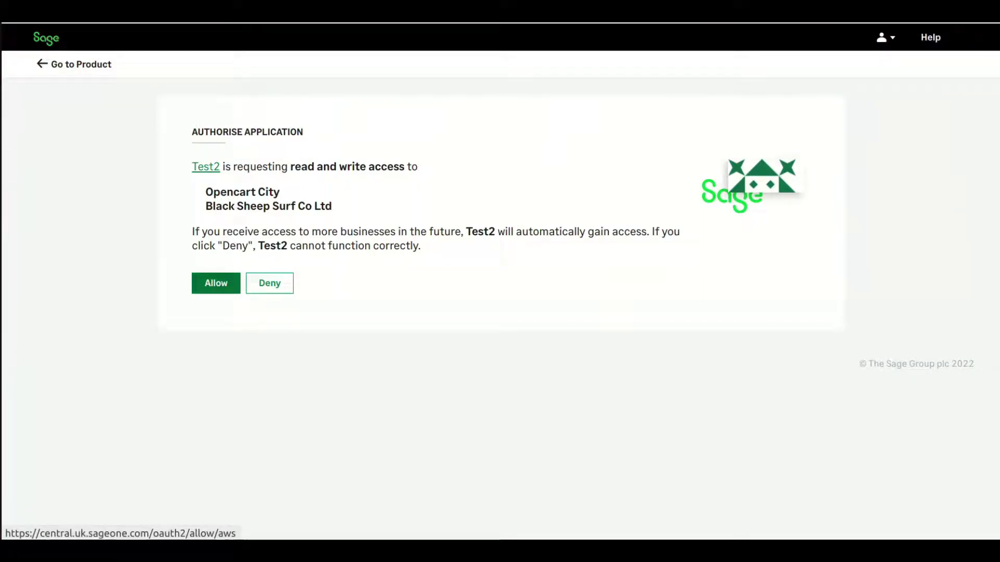
{"action": "left_click", "coordinate": [215, 283]}
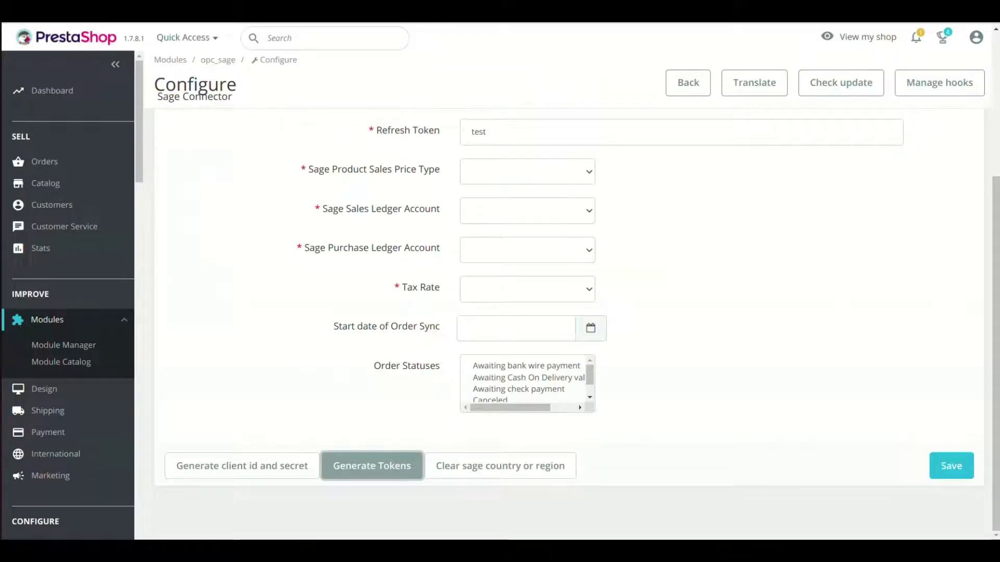
Replace the 'test' placeholders with the newly issued access and refresh tokens.
{"action": "scroll", "coordinate": [568, 323], "scroll_direction": "up", "scroll_amount": 3}
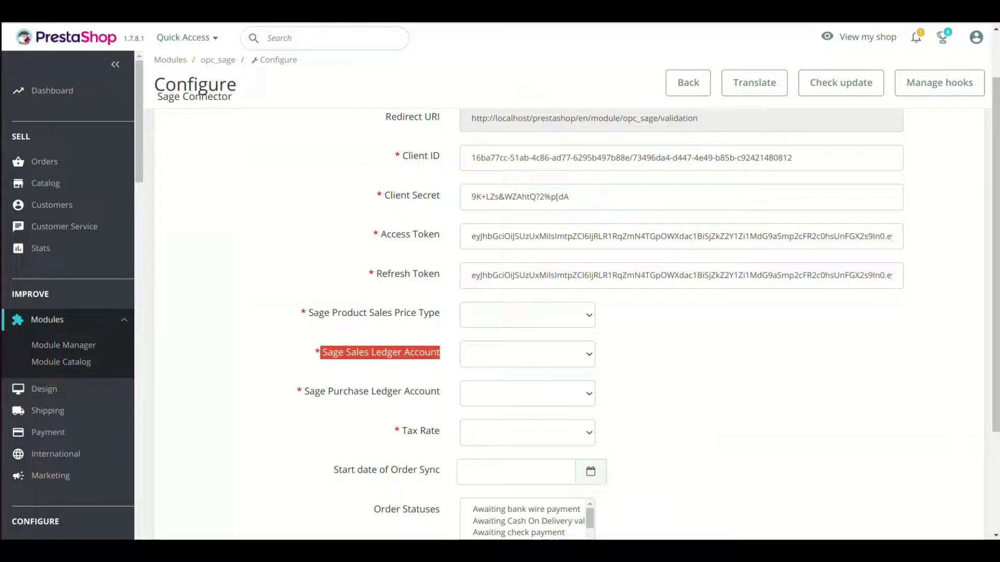
{"action": "scroll", "coordinate": [567, 312], "scroll_direction": "down", "scroll_amount": 2}
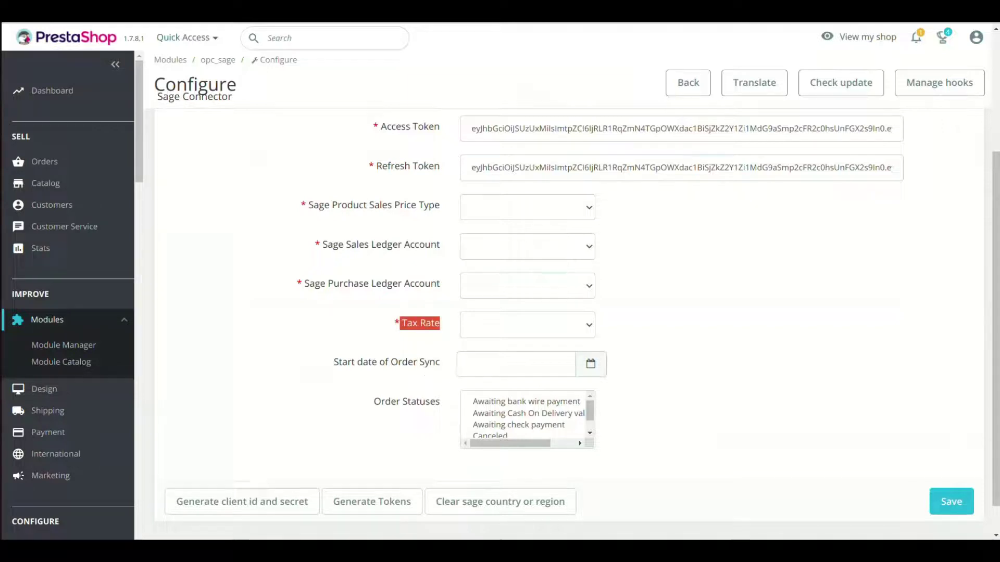
{"action": "left_click", "coordinate": [516, 364]}
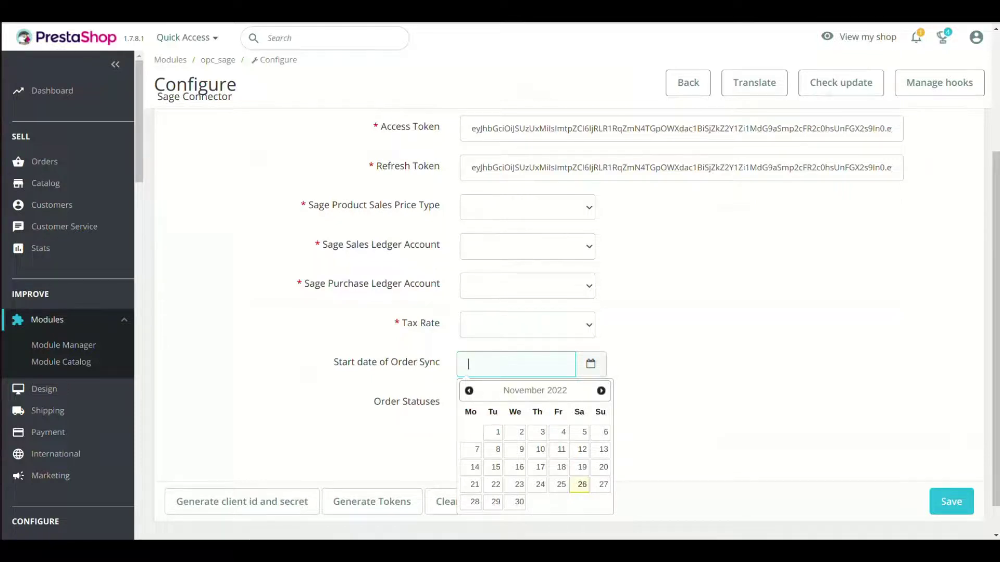
{"action": "key", "text": "Escape"}
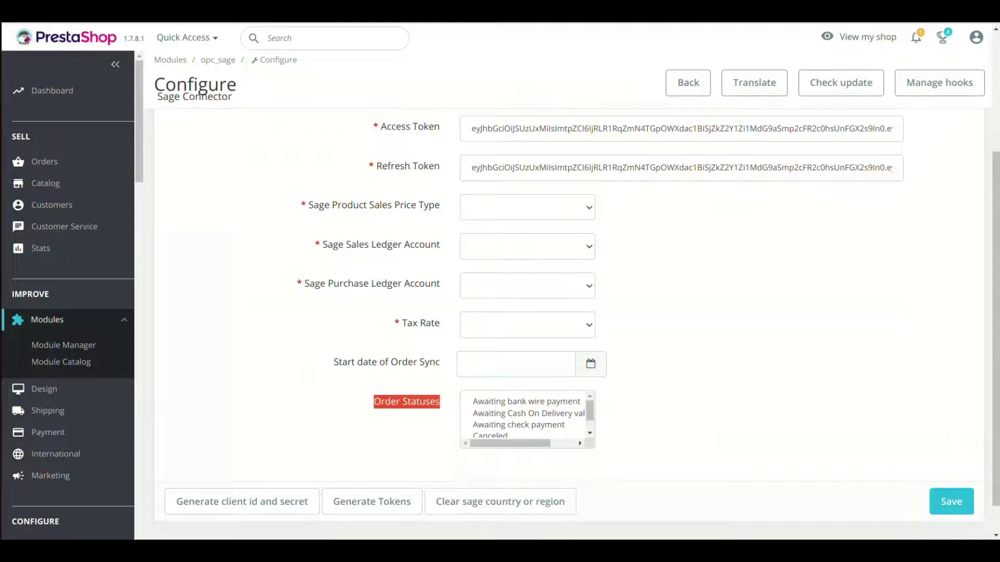
{"action": "key", "text": "Down"}
{"action": "key", "text": "Down"}
{"action": "key", "text": "Down"}
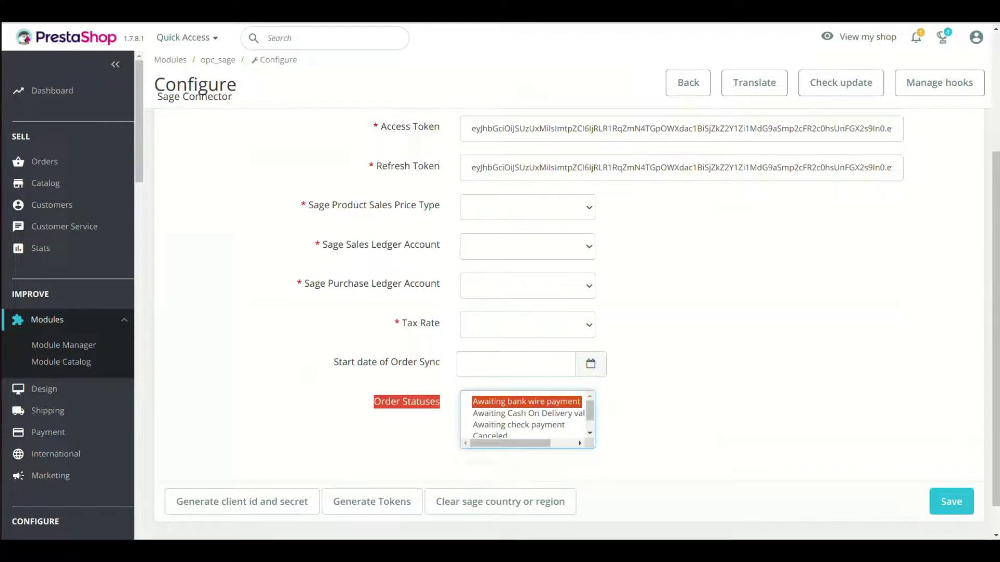
{"action": "key", "text": "Down"}
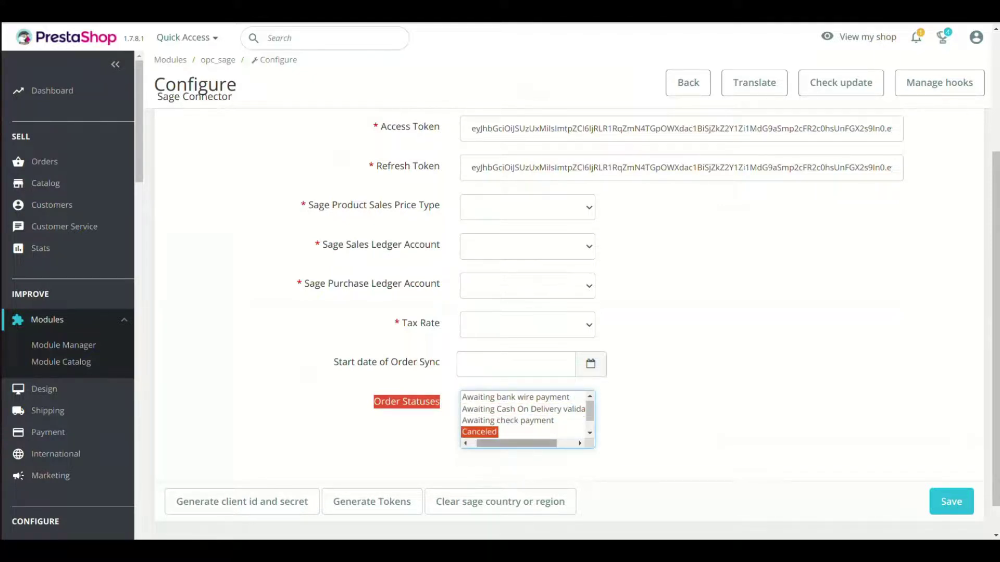
{"action": "key", "text": "Up"}
{"action": "key", "text": "Up"}
{"action": "key", "text": "Up"}
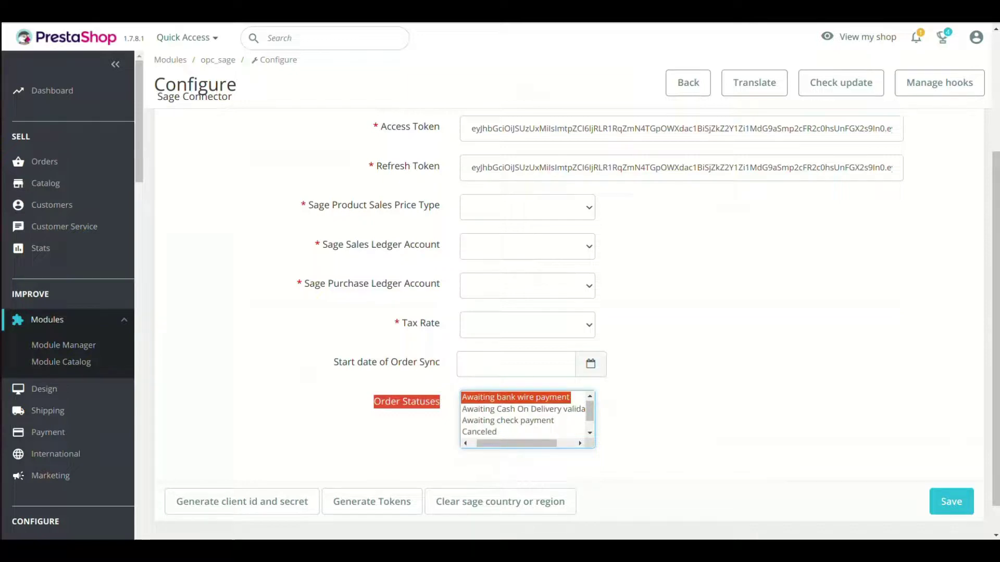
{"action": "scroll", "coordinate": [523, 416], "scroll_direction": "down", "scroll_amount": 1}
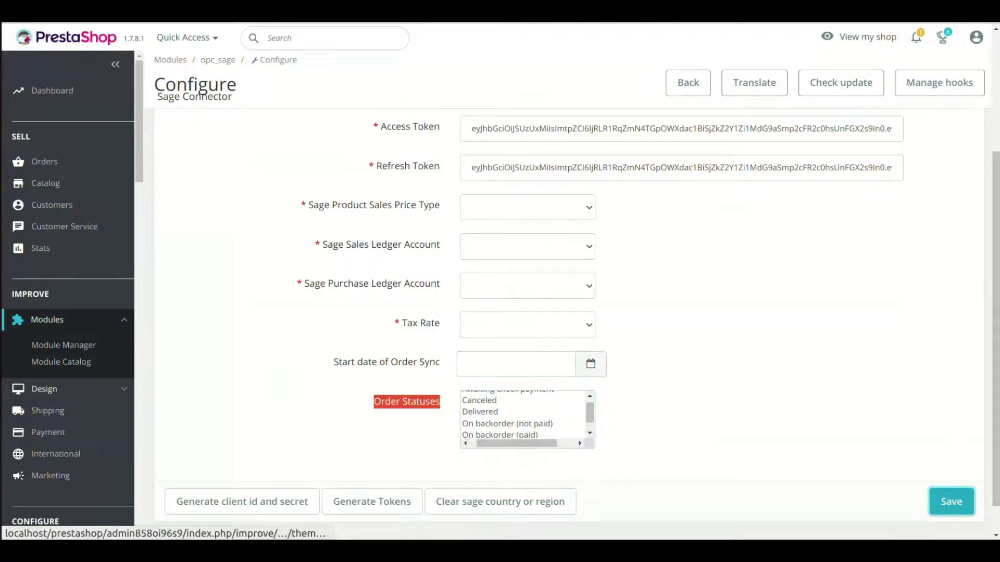
Save the Sage Connector settings with the new tokens.
{"action": "scroll", "coordinate": [62, 384], "scroll_direction": "down", "scroll_amount": 7}
{"action": "scroll", "coordinate": [63, 384], "scroll_direction": "down", "scroll_amount": 15}
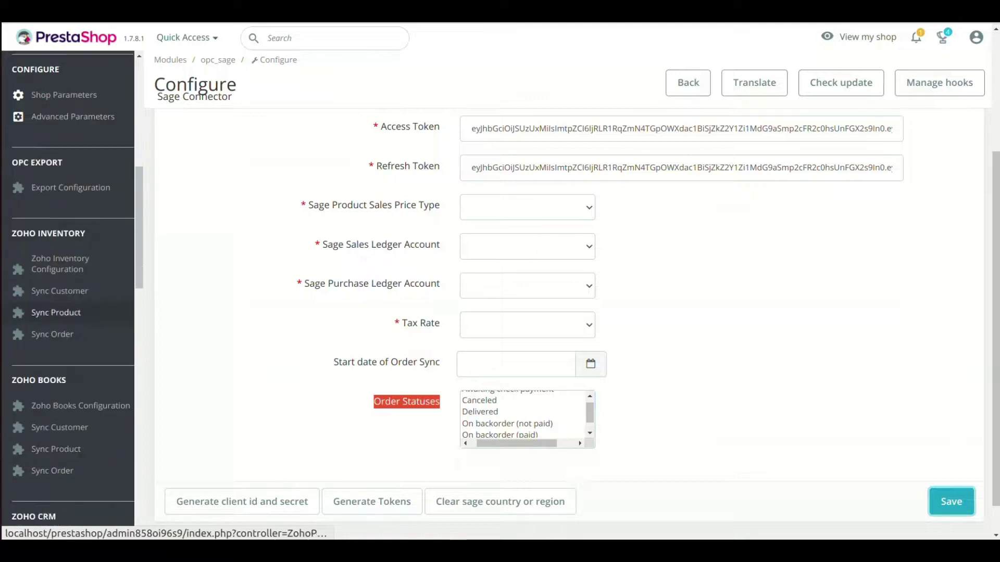
{"action": "scroll", "coordinate": [62, 385], "scroll_direction": "down", "scroll_amount": 8}
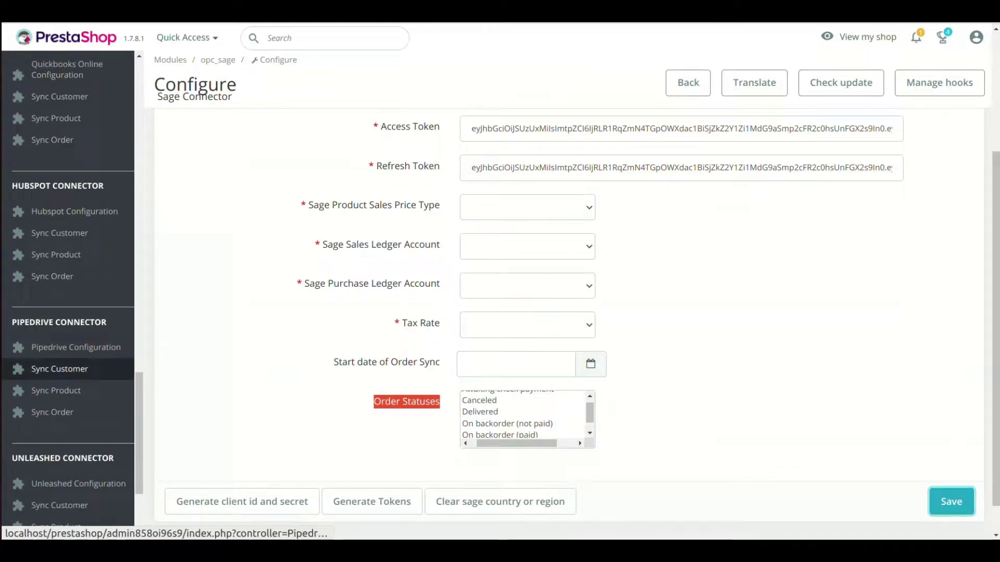
{"action": "left_click", "coordinate": [56, 327]}
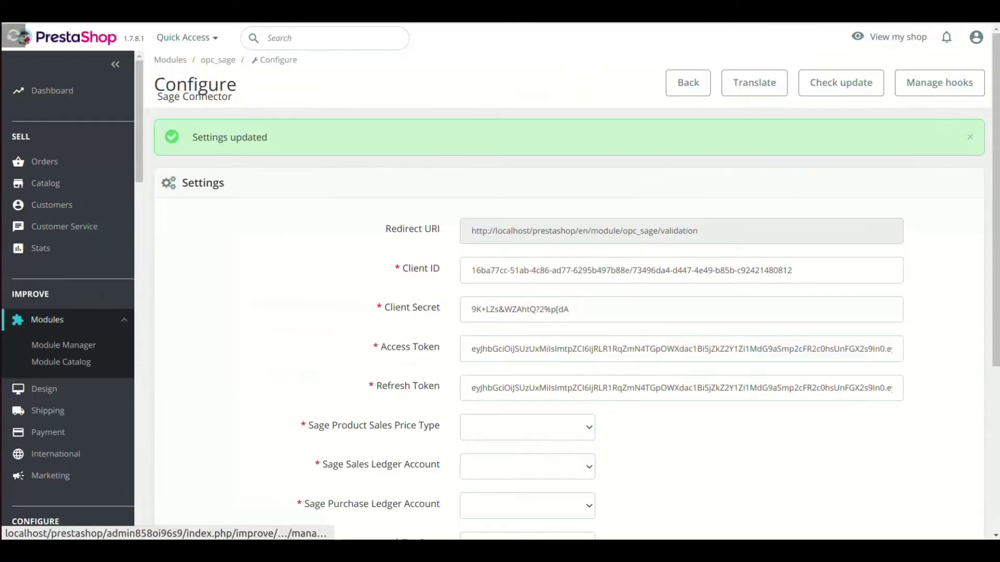
{"action": "scroll", "coordinate": [63, 385], "scroll_direction": "down", "scroll_amount": 20}
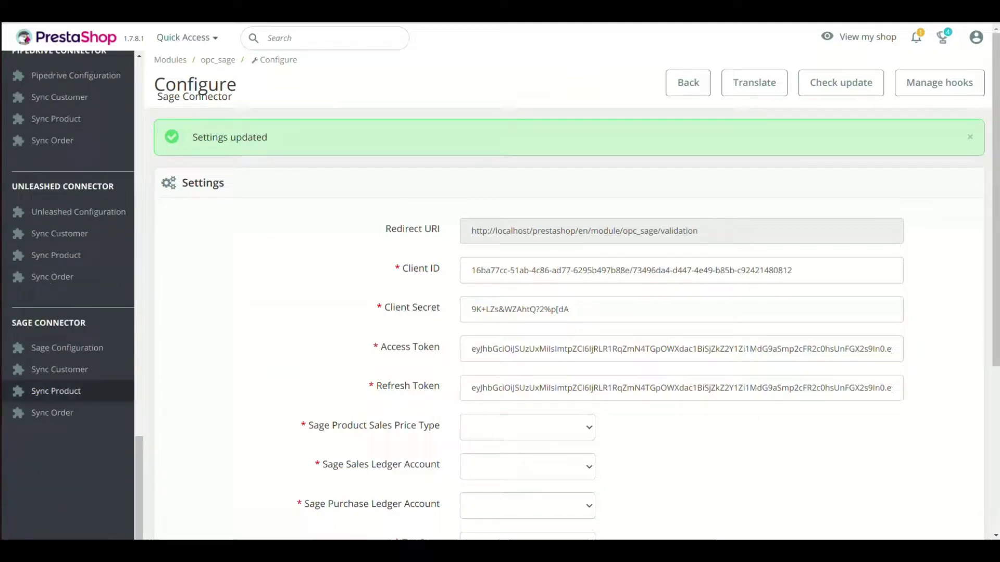
Open Sync Customer under Sage Connector, showing 'No records found'.
{"action": "left_click", "coordinate": [59, 370]}
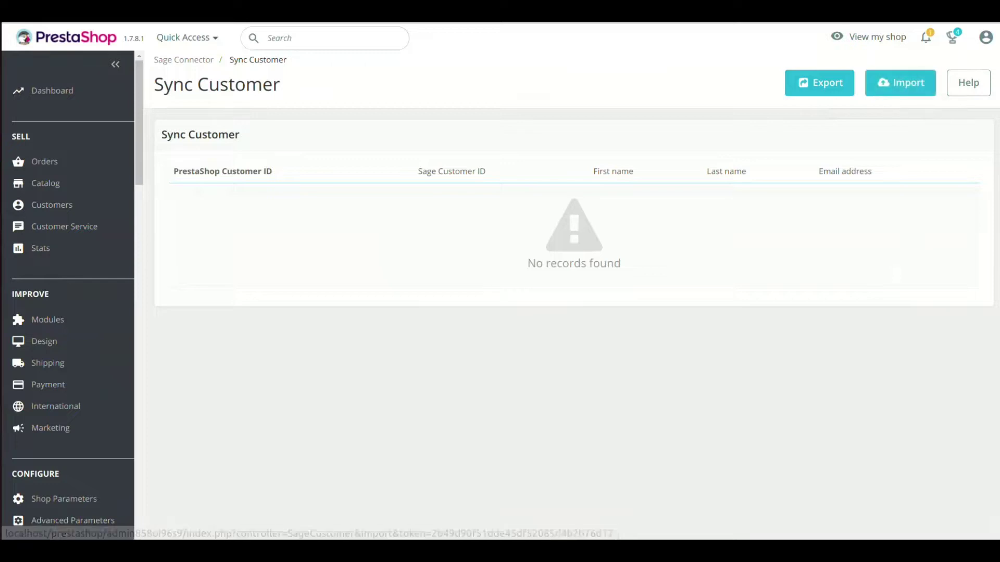
{"action": "scroll", "coordinate": [68, 406], "scroll_direction": "down", "scroll_amount": 15}
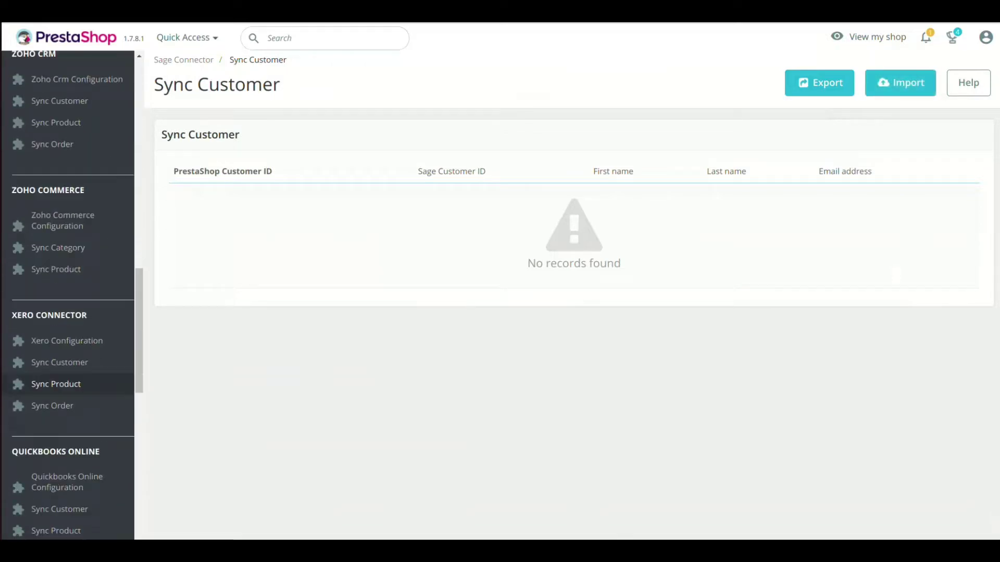
{"action": "scroll", "coordinate": [57, 417], "scroll_direction": "down", "scroll_amount": 6}
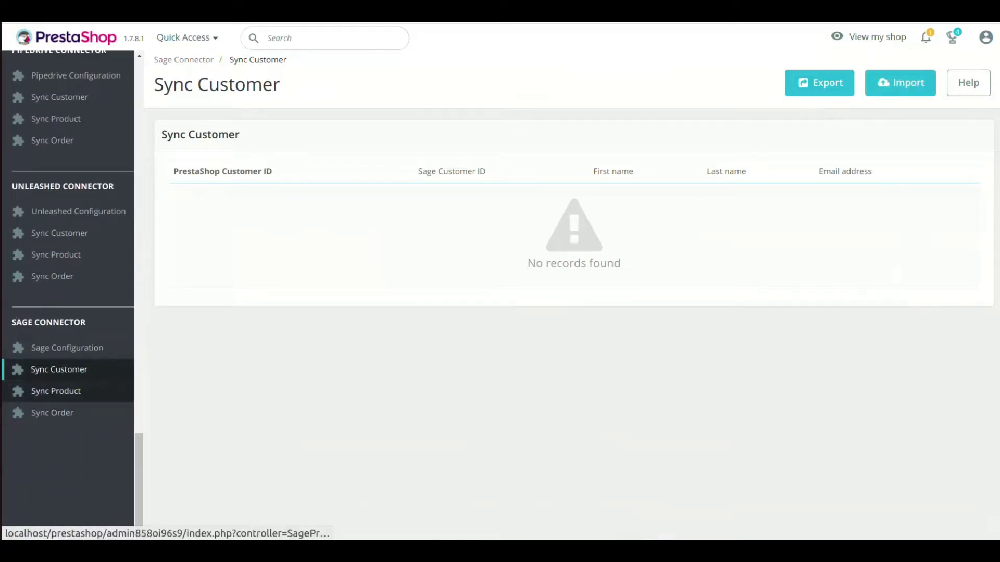
View the empty Sync Product and Sync Order pages under Sage Connector.
{"action": "left_click", "coordinate": [56, 394]}
{"action": "scroll", "coordinate": [57, 417], "scroll_direction": "down", "scroll_amount": 4}
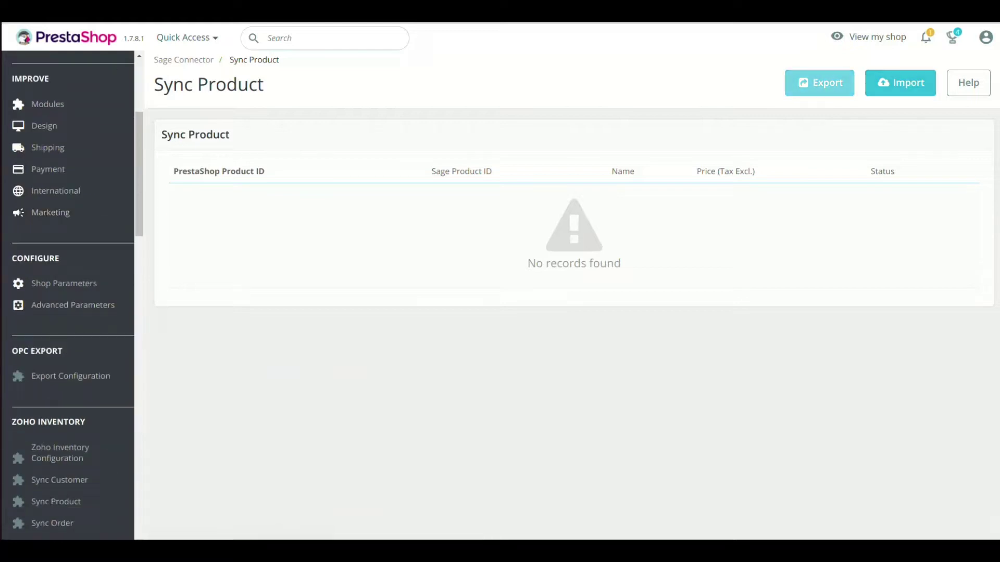
{"action": "scroll", "coordinate": [68, 479], "scroll_direction": "down", "scroll_amount": 20}
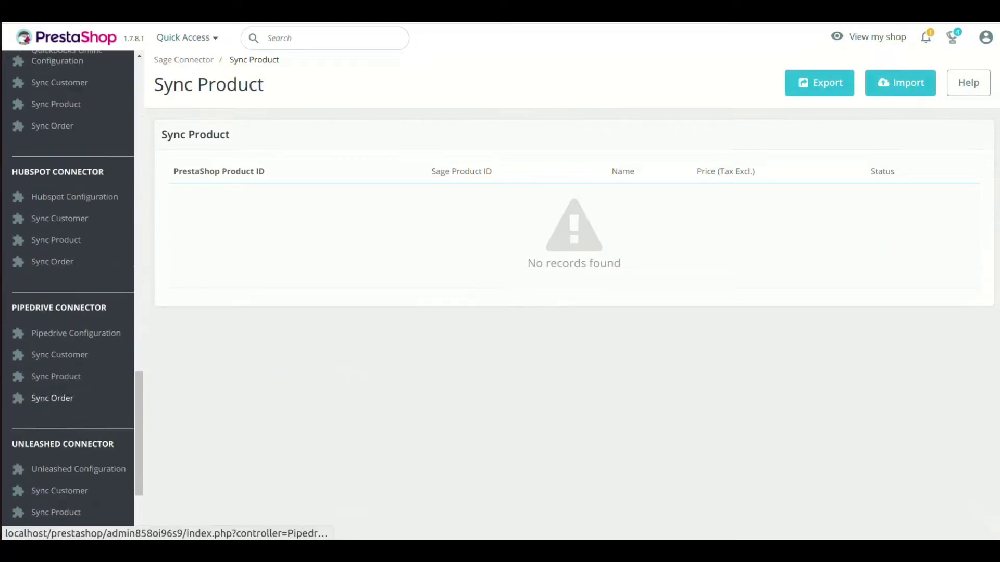
{"action": "scroll", "coordinate": [57, 396], "scroll_direction": "down", "scroll_amount": 3}
{"action": "left_click", "coordinate": [52, 411]}
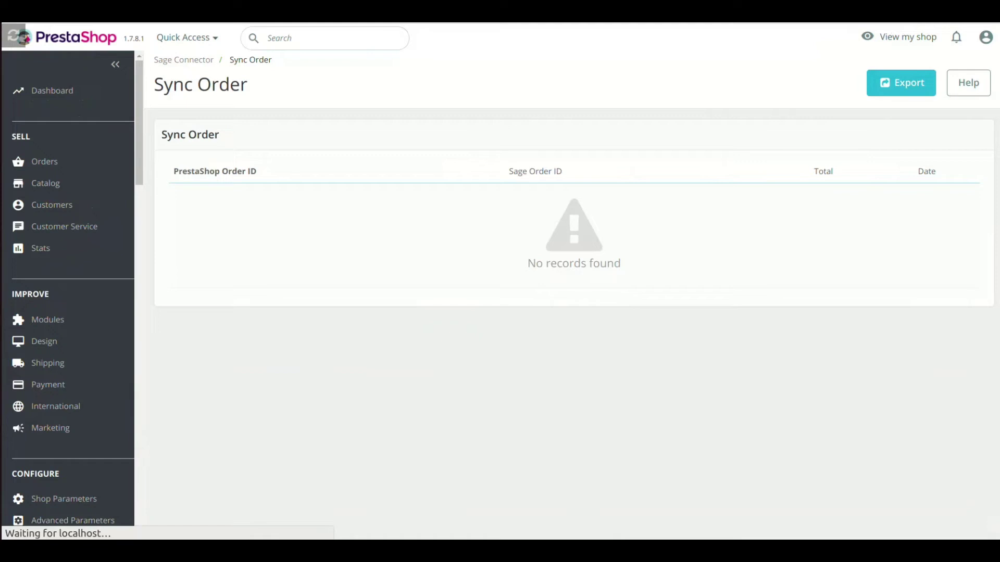